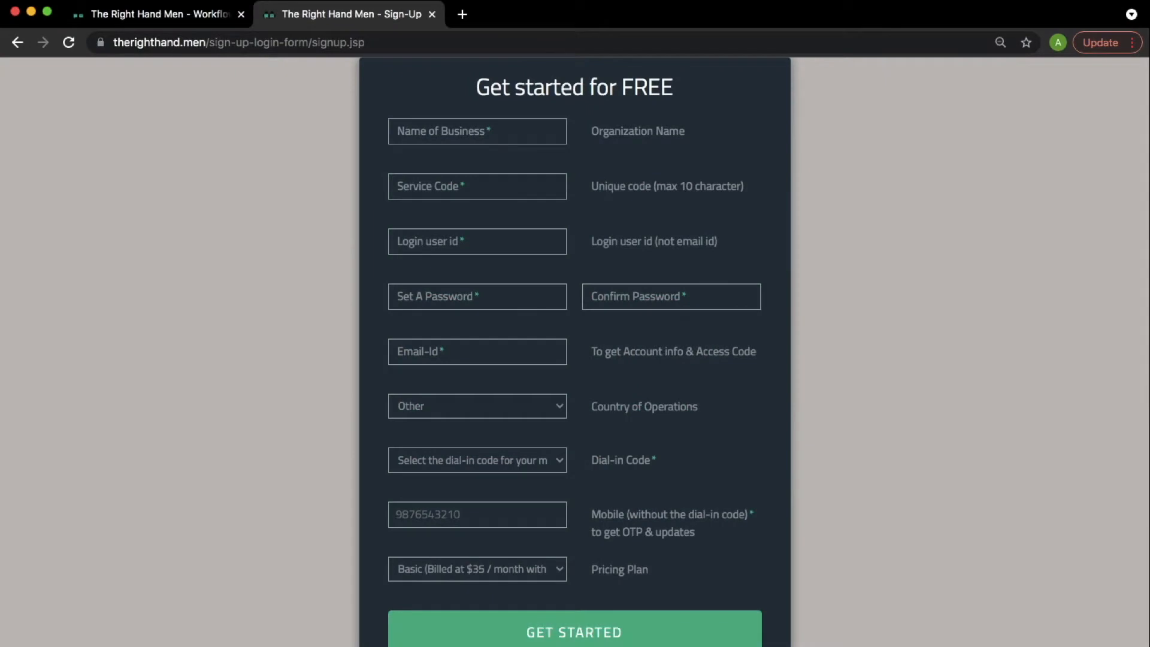
Step: Fill in the sign-up form with business name Forbyof Labs Demo Retail Business, service code Demo-Store and login user id demostoreadmin
key(ctrl+v)
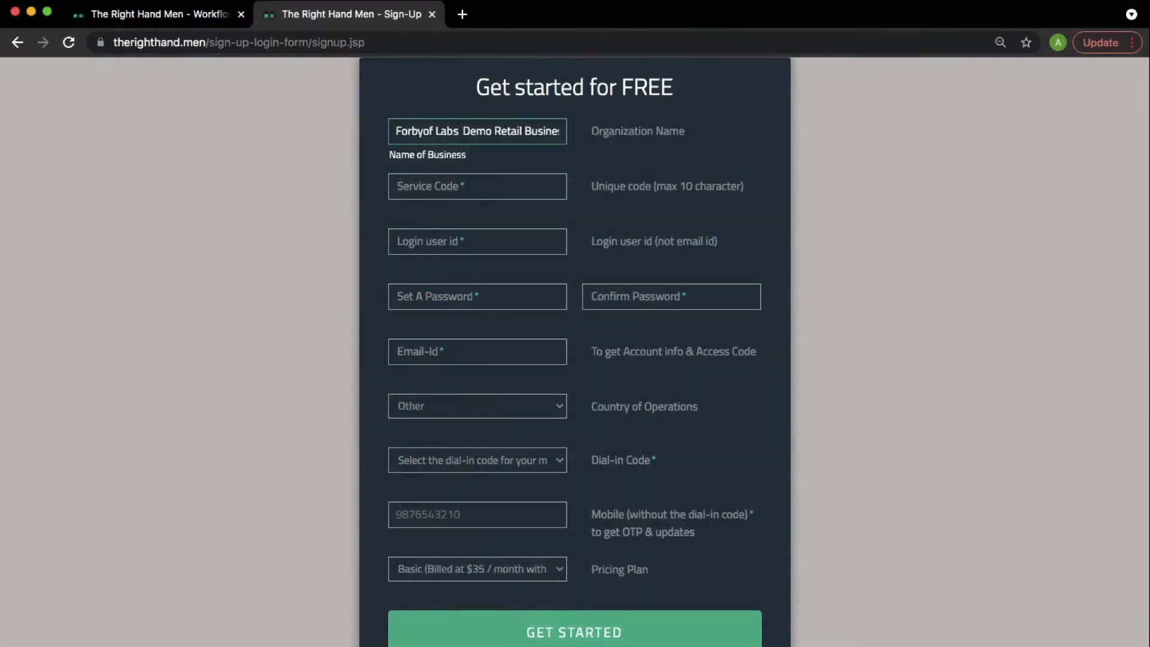
click(552, 190)
text(Demo-Store)
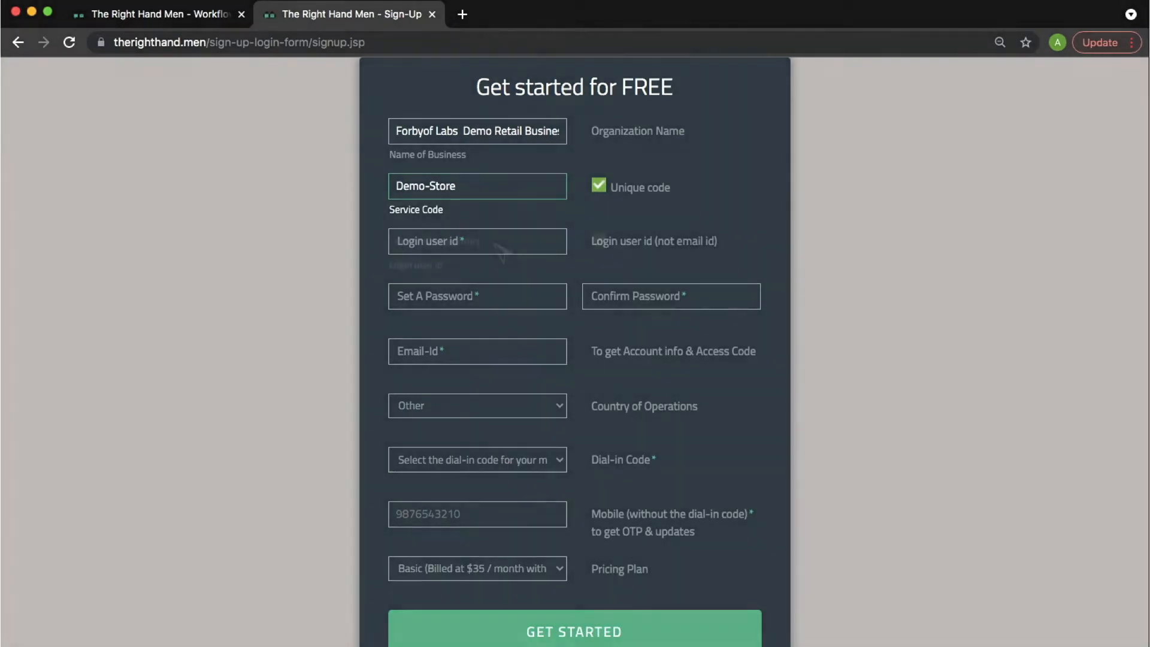
click(495, 246)
text(demostoreadmin)
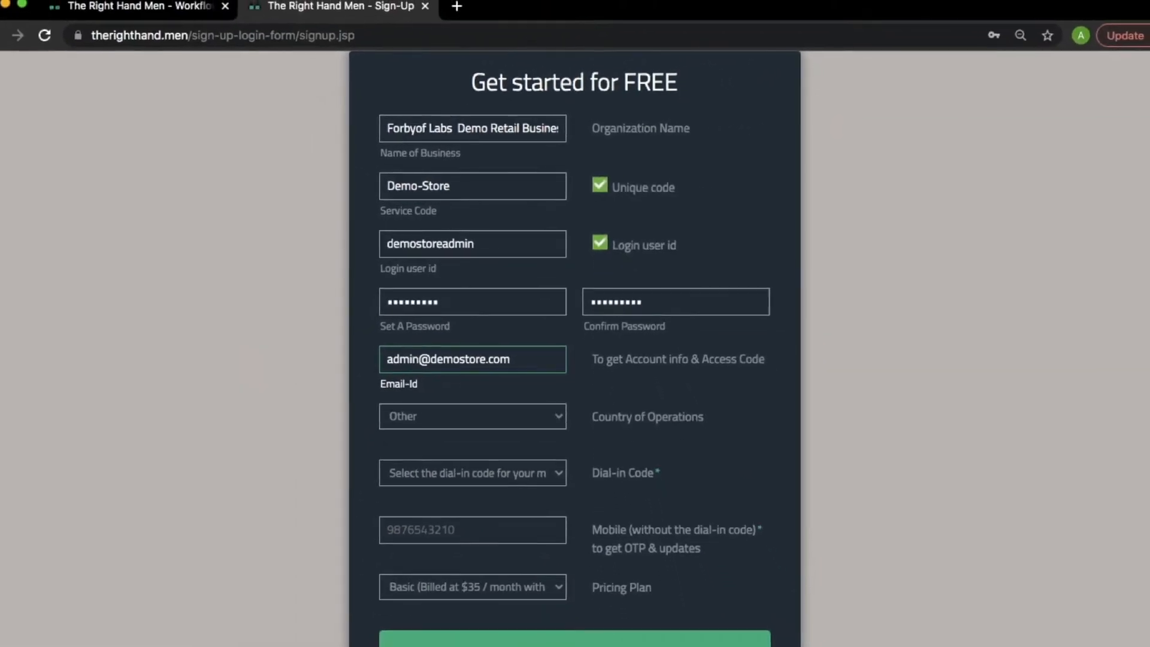
Step: Keep Other as the country of operations, then confirm that choice for the sign-up
key(Tab)
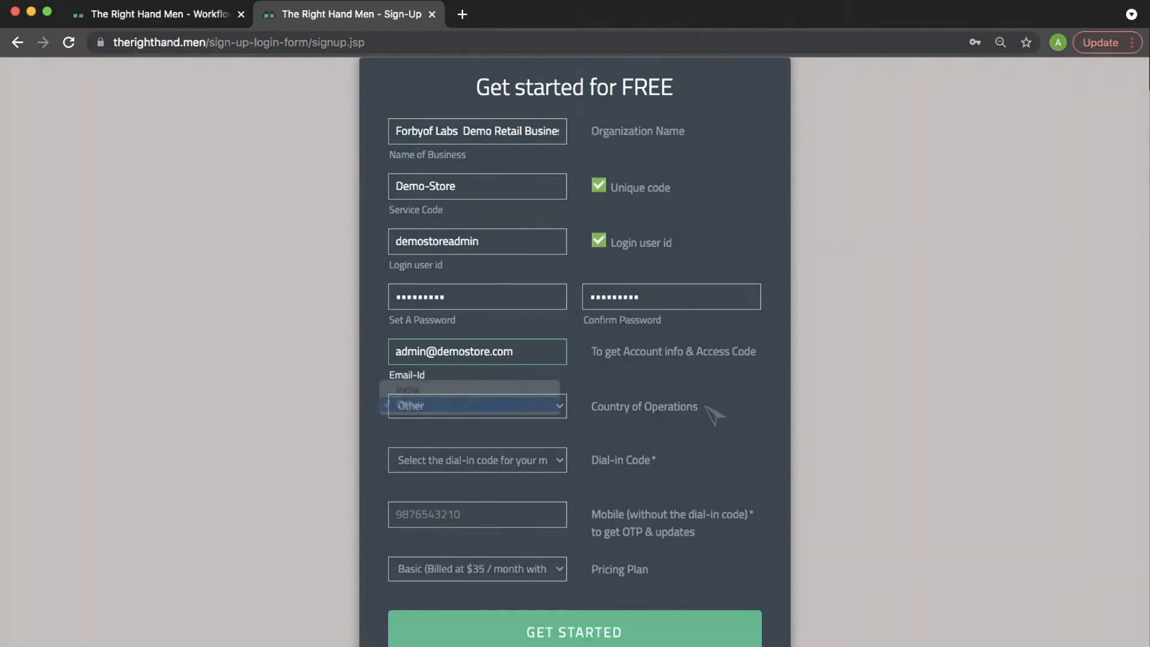
key(space)
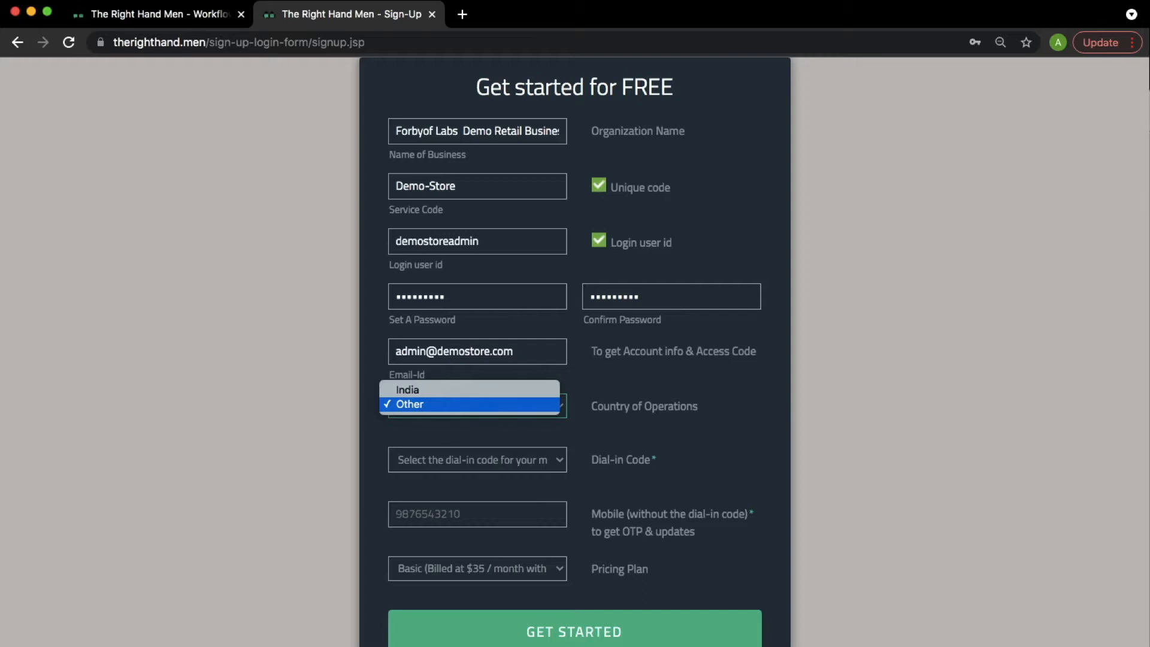
key(Return)
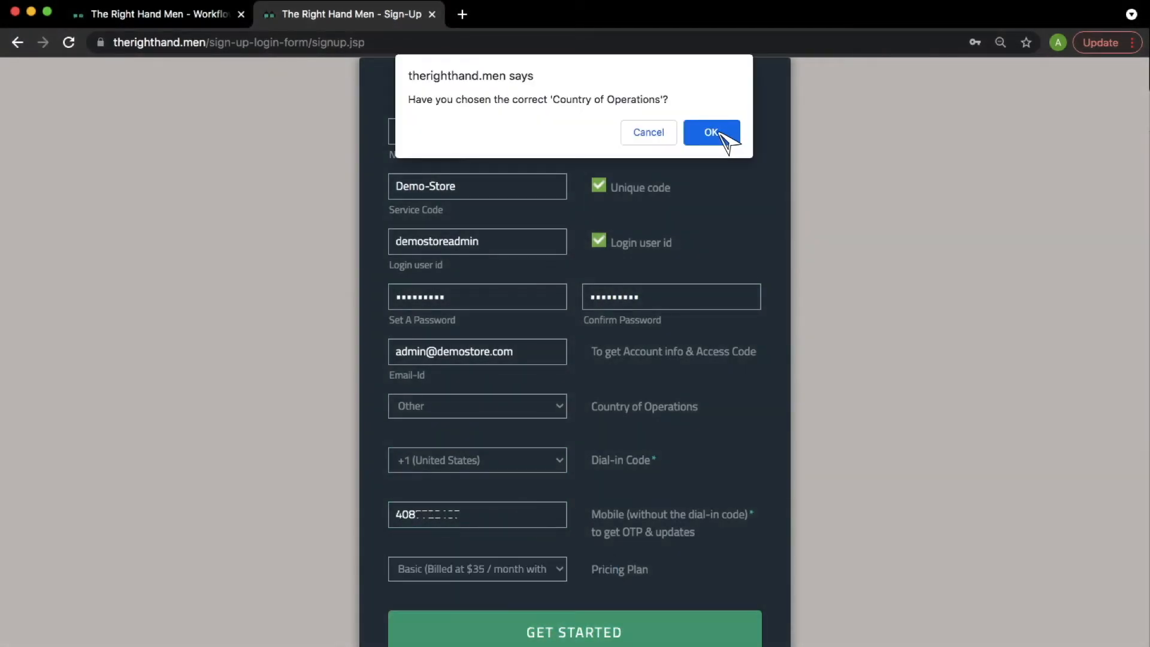
click(711, 132)
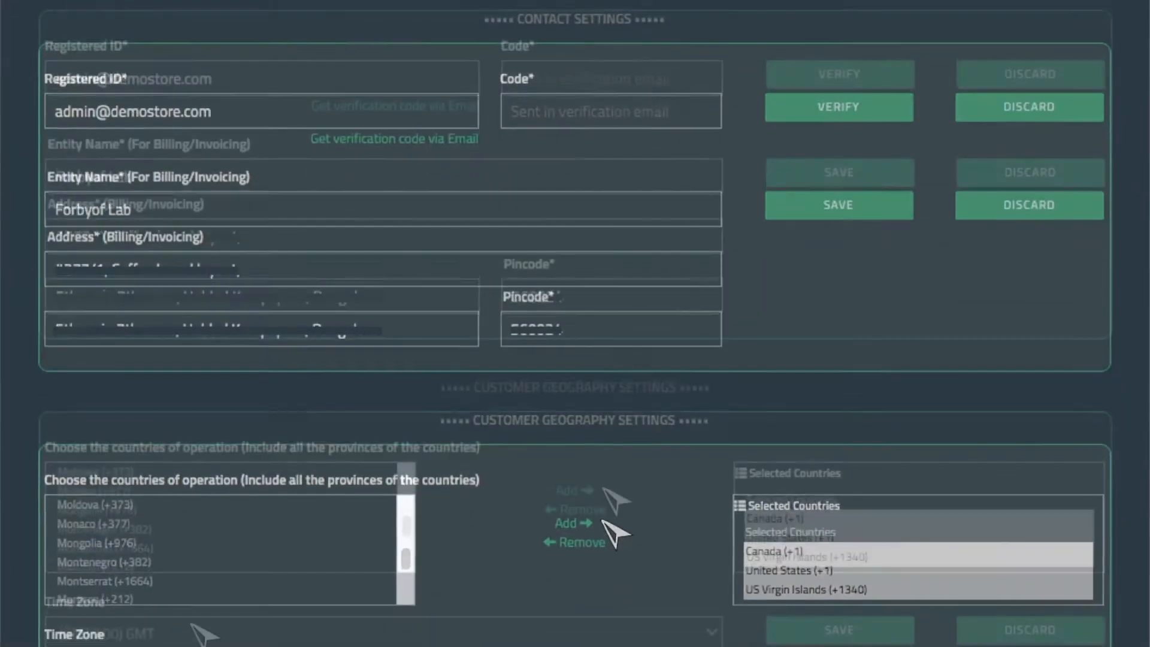
Step: Open the time zone choices in the customer geography settings and save the enquiry settings as active
click(205, 628)
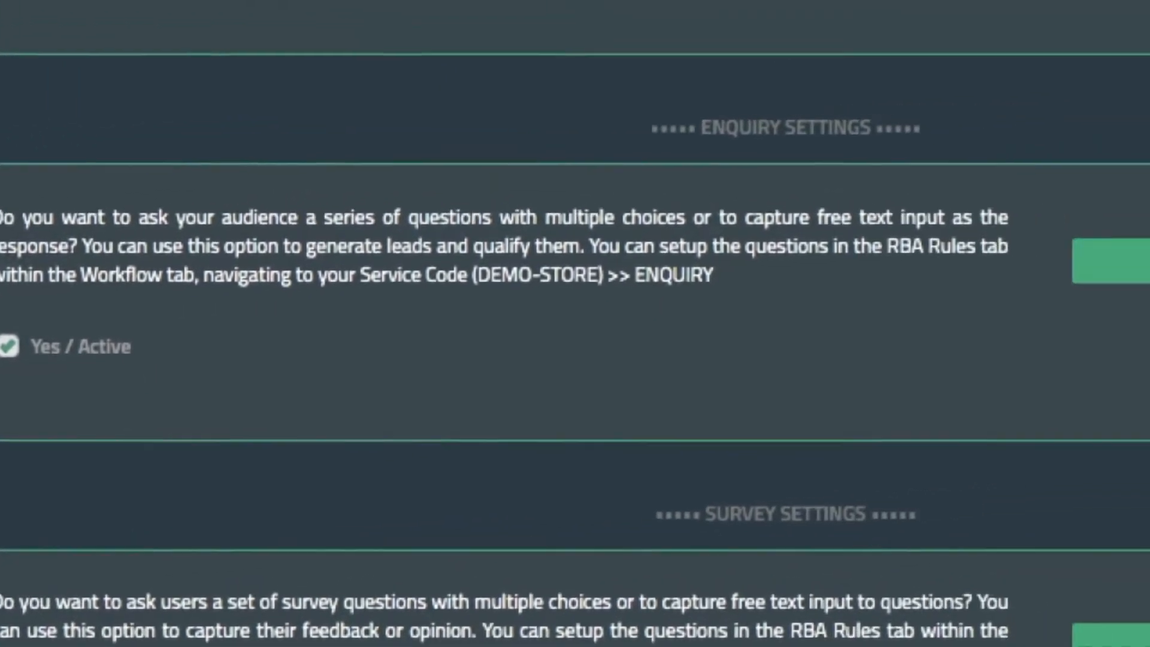
click(1126, 261)
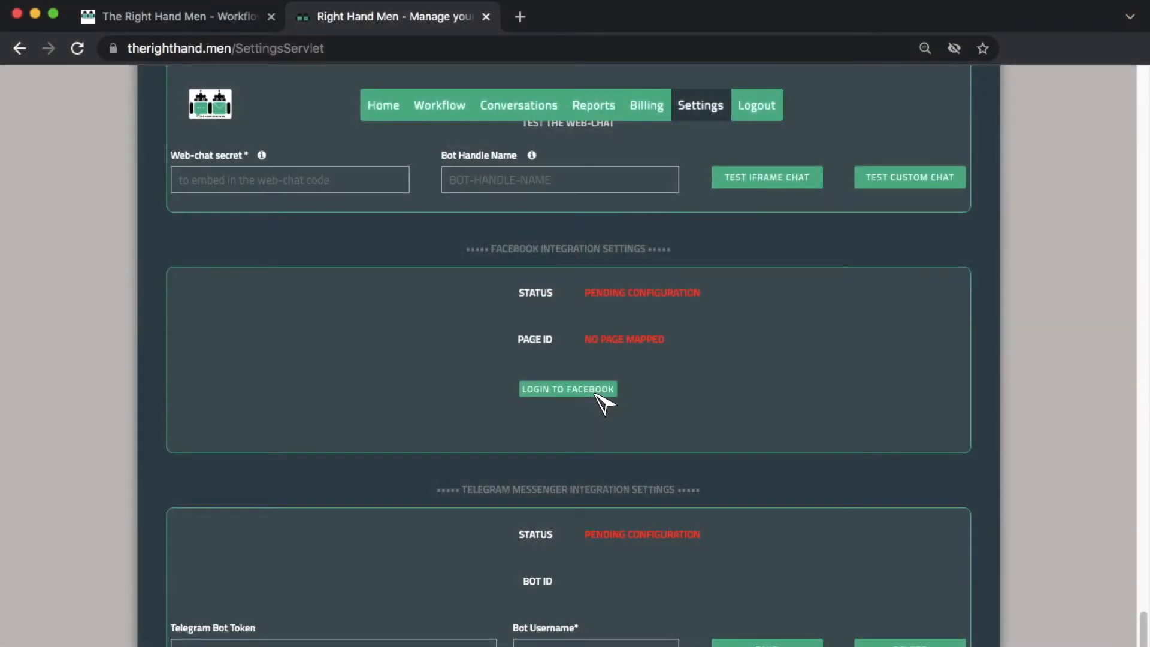
Step: Log in to Facebook from the integration settings and authorize RHMBot for the Forbyof Lab Demo 5 page with all its permissions
click(595, 390)
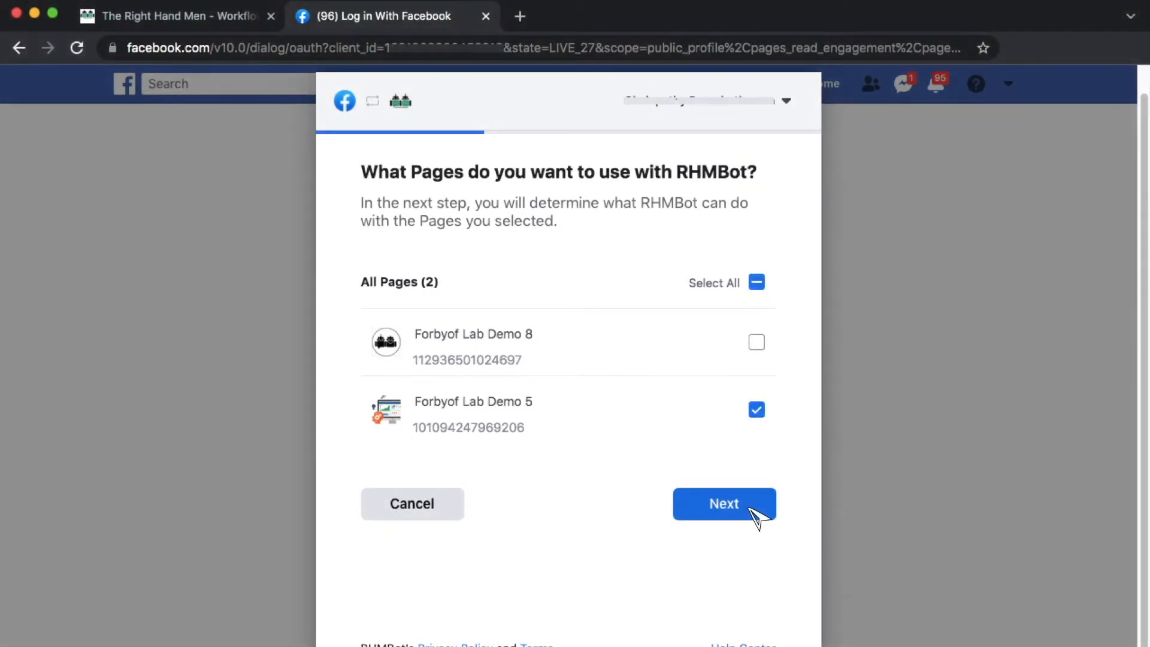
click(756, 515)
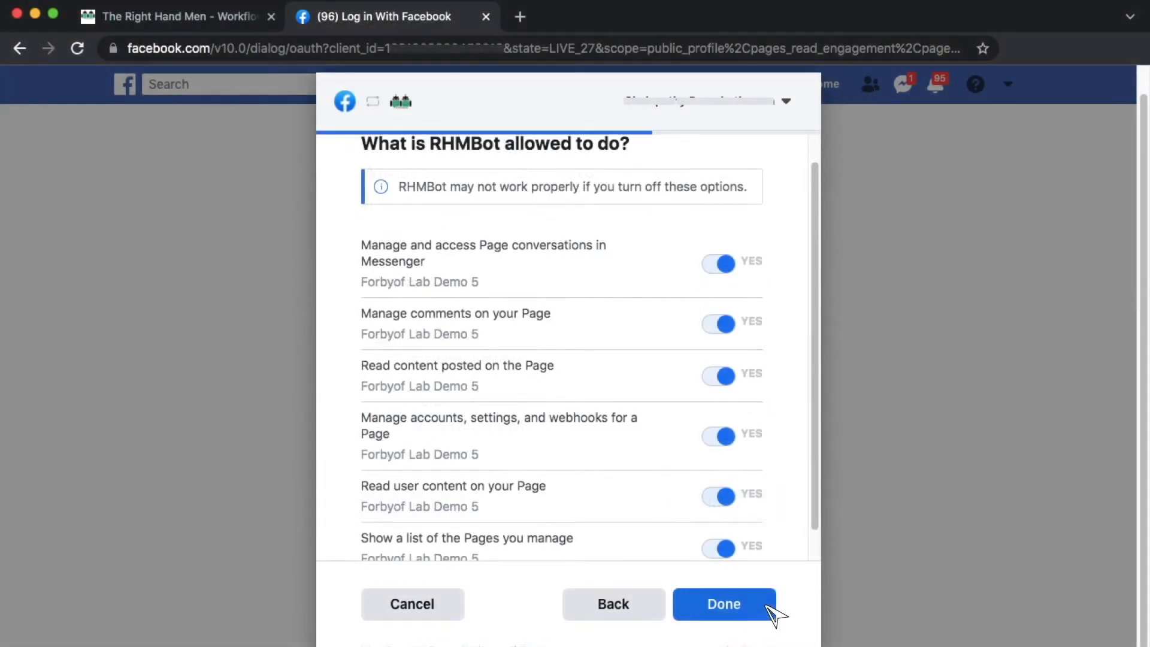
click(724, 604)
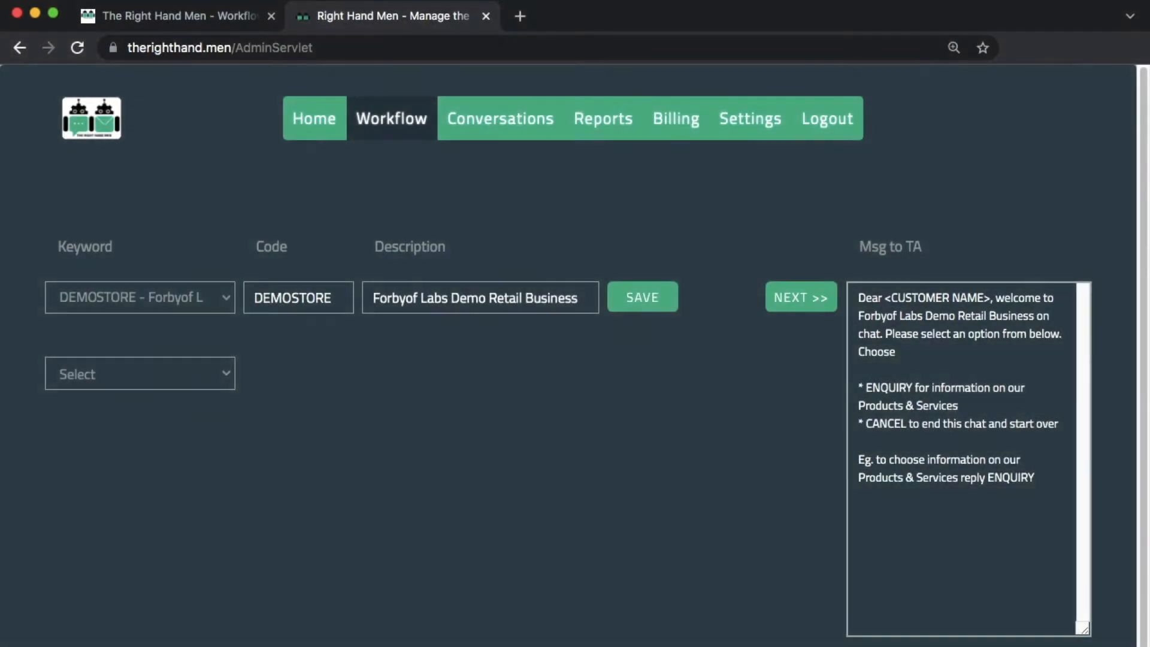
Step: Select the ENQUIRY - information on our Products & Services keyword under the DEMOSTORE workflow
click(140, 373)
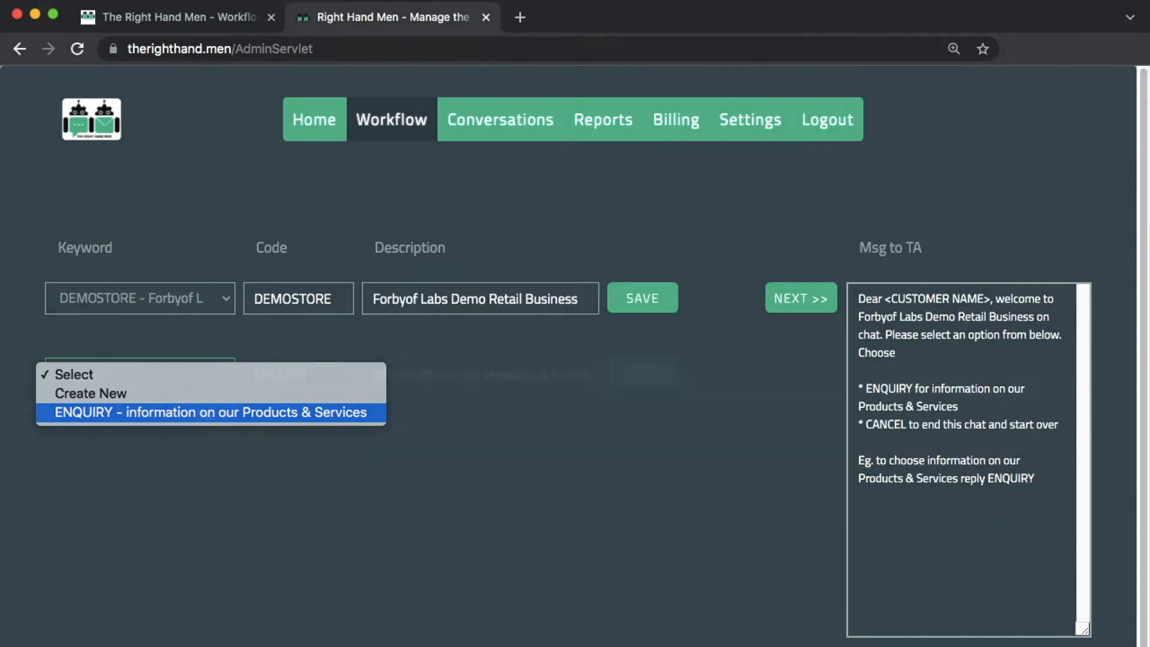
click(198, 412)
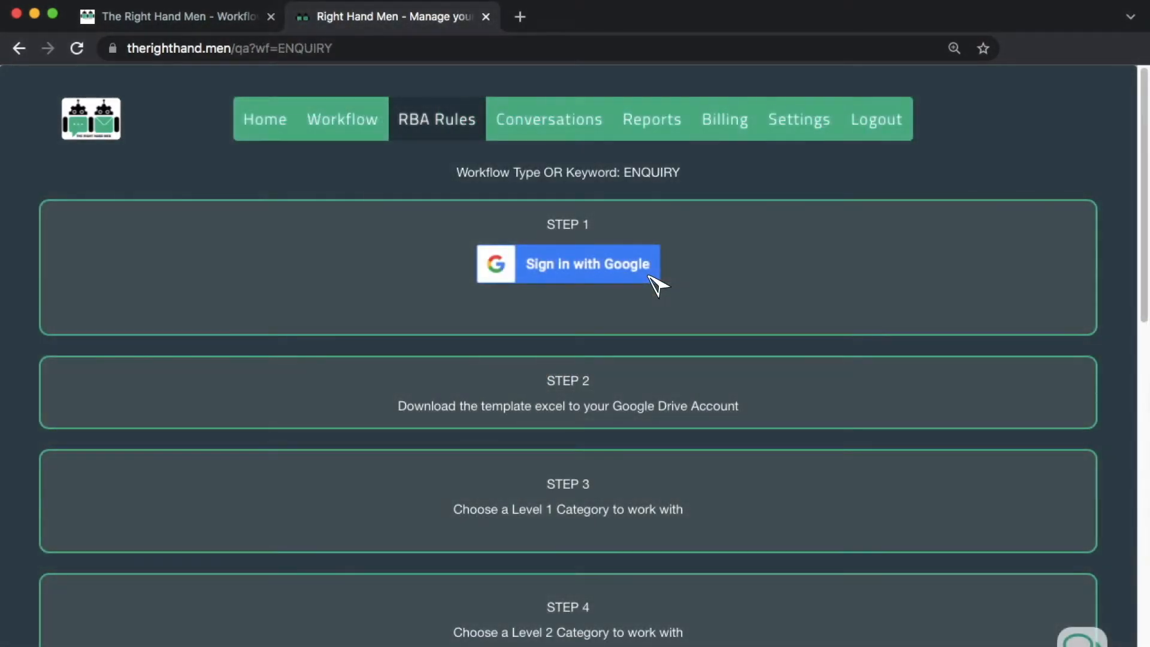
Step: Sign in with Google for the ENQUIRY rules, link the account and grant access to the Drive files used with this app
click(646, 267)
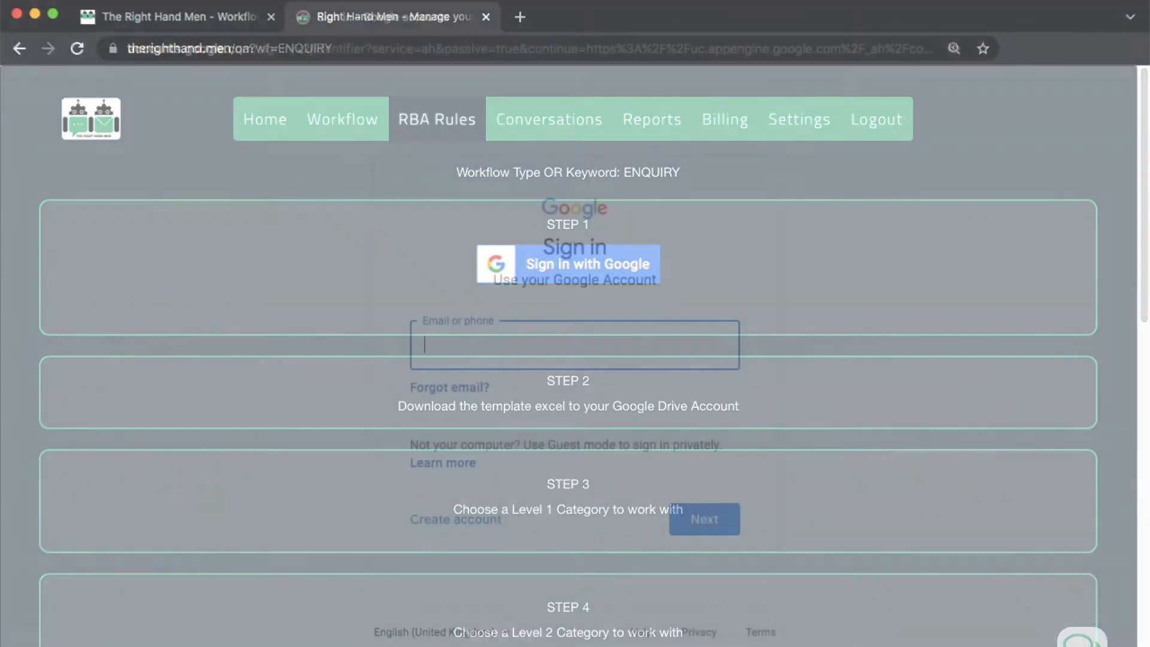
key(Down)
key(Return)
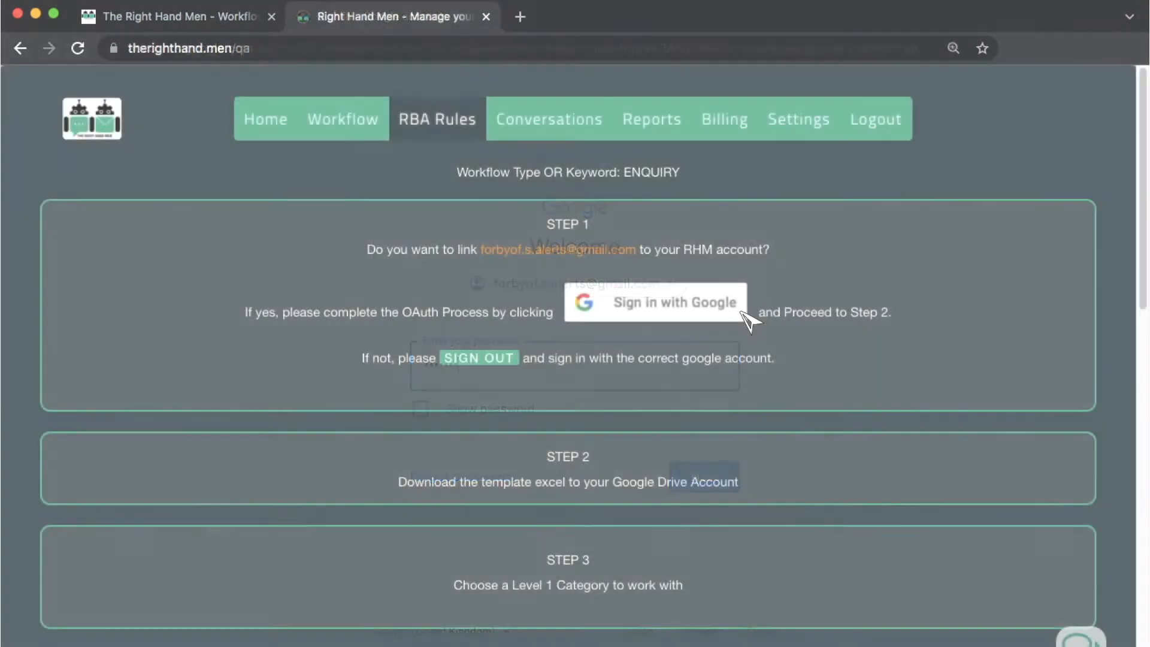
click(741, 311)
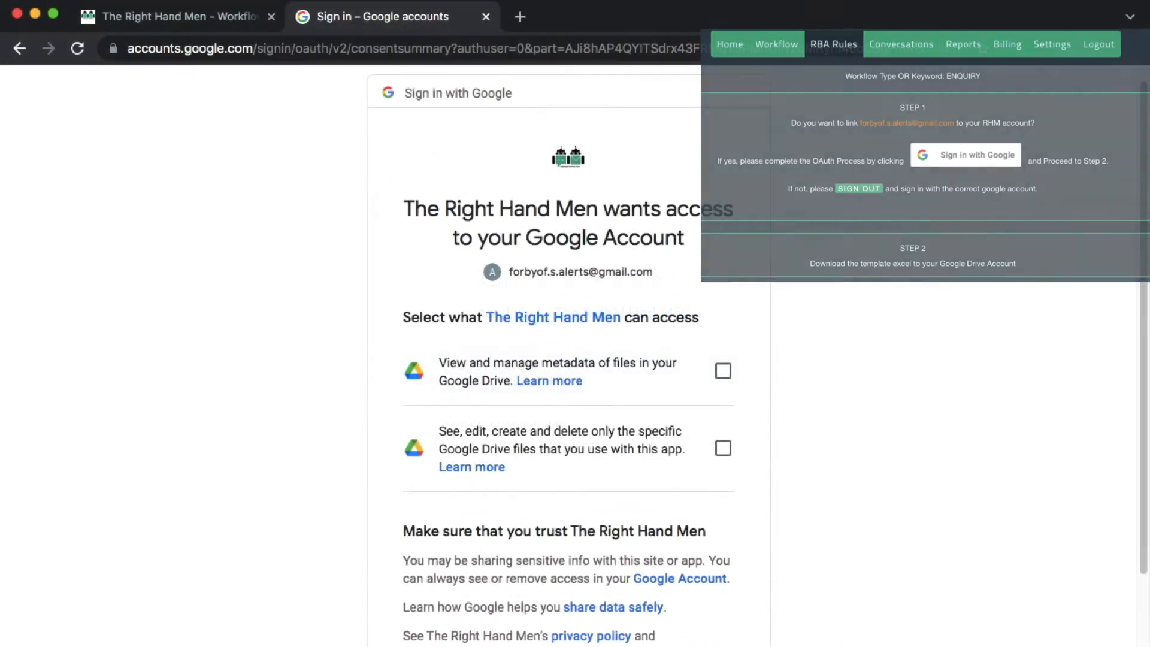
click(736, 449)
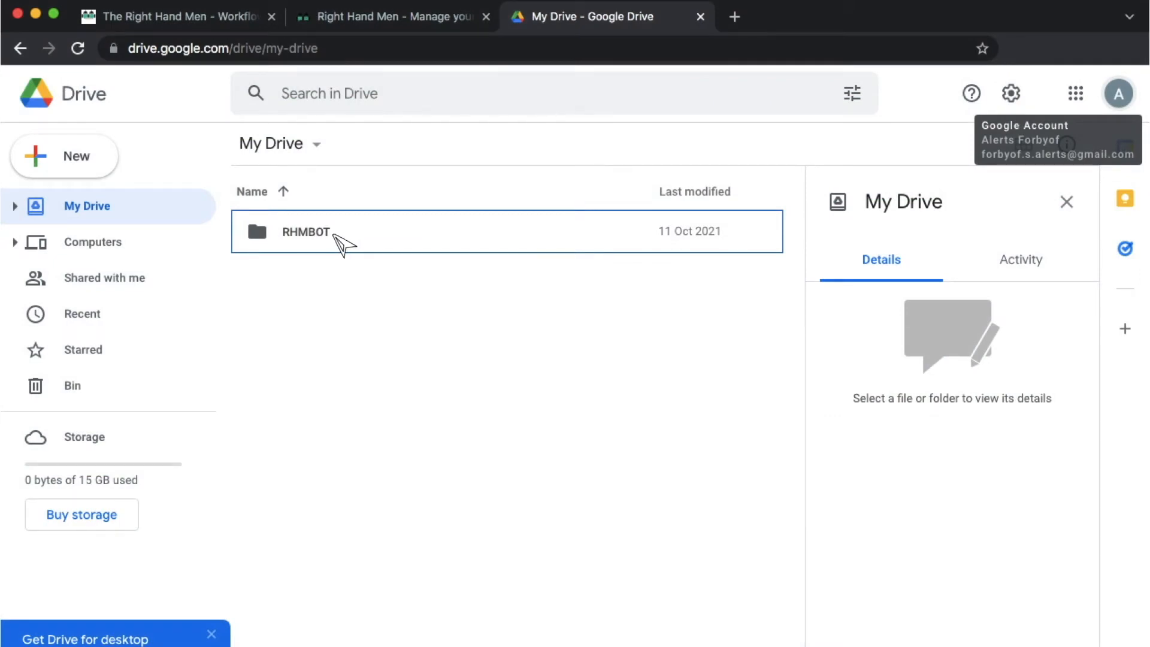
Step: Open the RHMBOT folder in Google Drive and choose the Lead Management Template (LeadGen) as the template type in the RBA rules
double_click(336, 235)
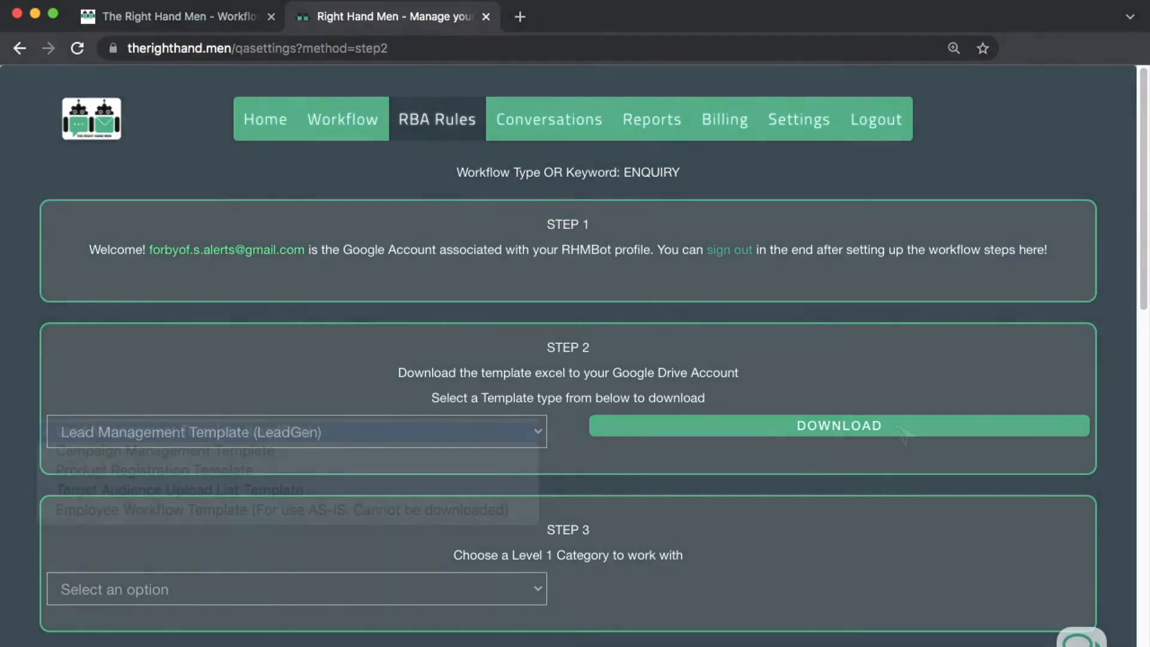
click(298, 431)
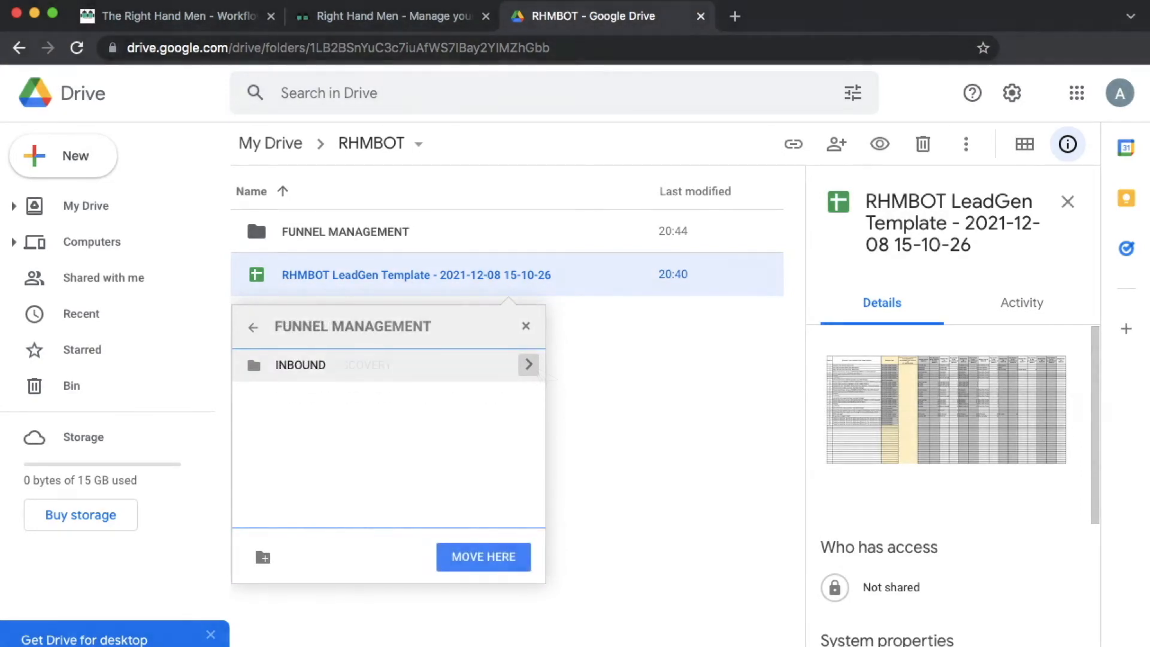
Step: Move the RHMBOT LeadGen Template into FUNNEL MANAGEMENT > INBOUND > PRODUCT DISCOVERY and open it with Google Sheets
click(528, 365)
click(528, 364)
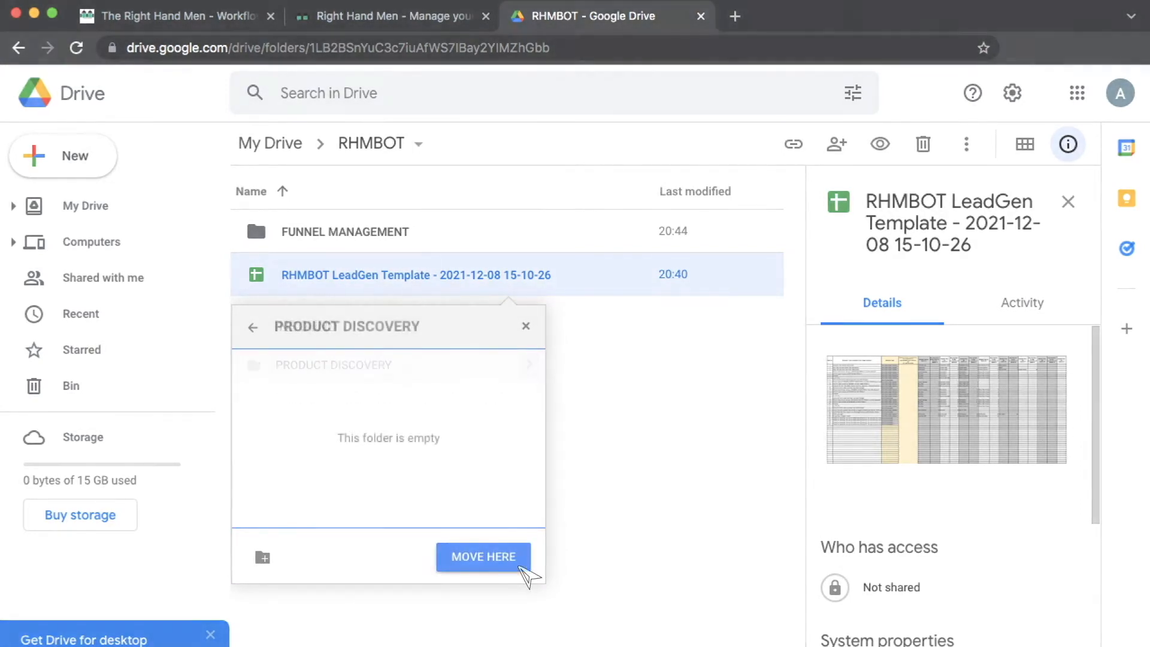
click(483, 557)
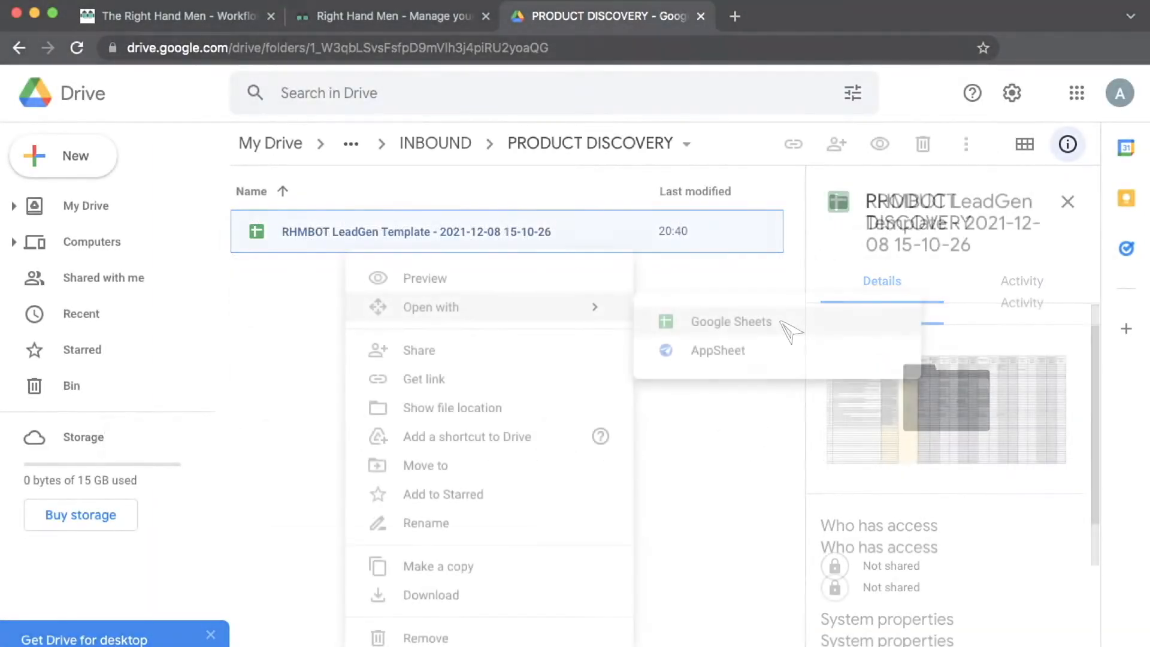
click(788, 329)
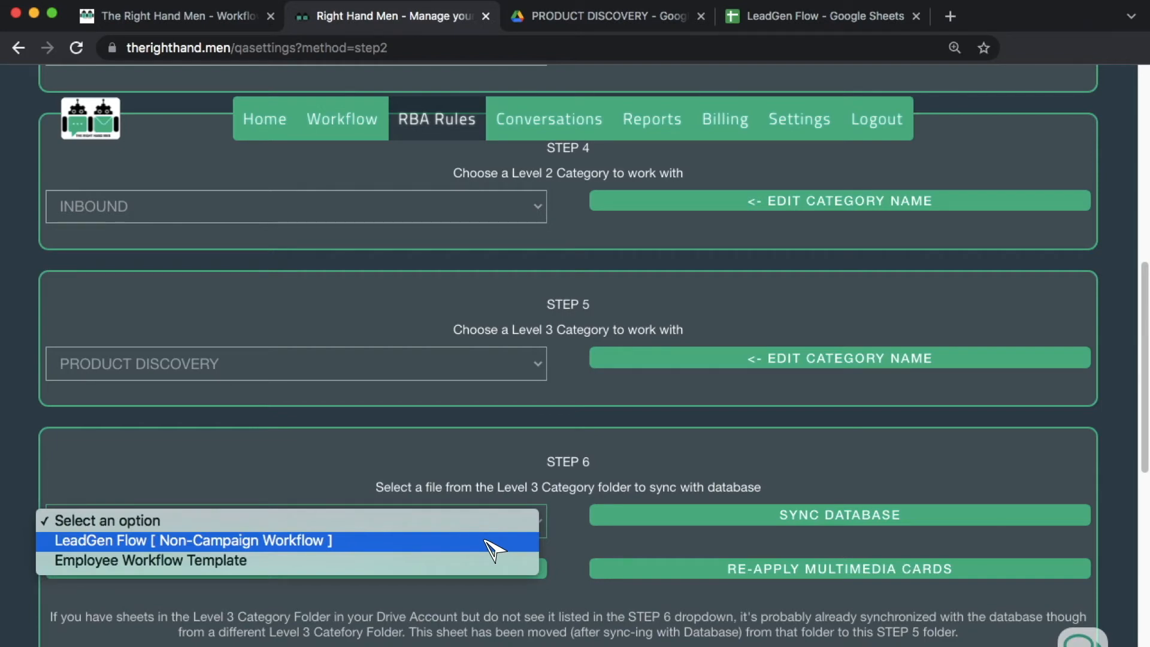
Step: Back in the RBA rules, select LeadGen Flow [ Non-Campaign Workflow ] as the file to sync with the database
click(494, 541)
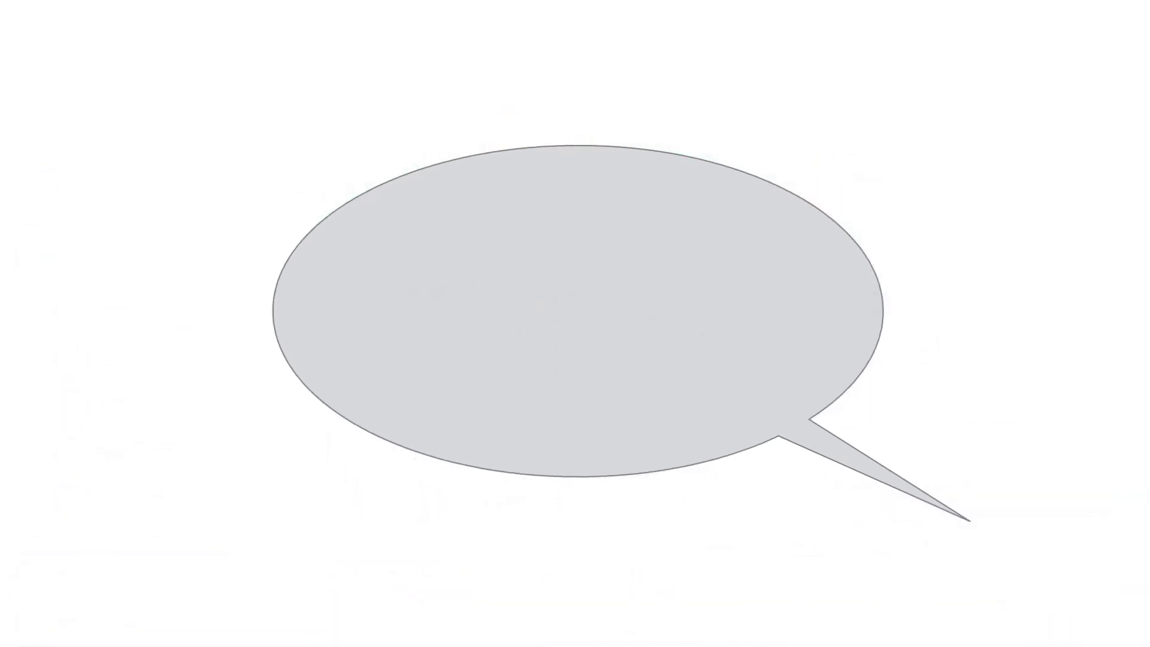
Step: On the Forbyof Lab Demo 5 Facebook page, switch to interacting as the personal profile and start a Messenger chat with the bot
click(1084, 571)
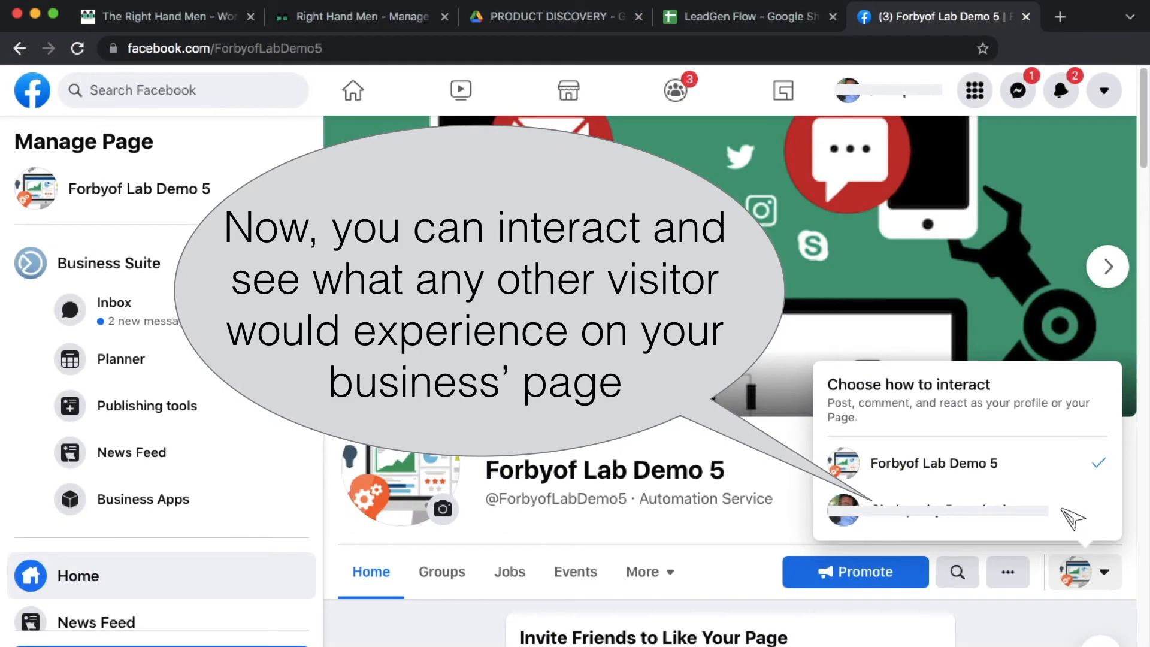
click(1072, 512)
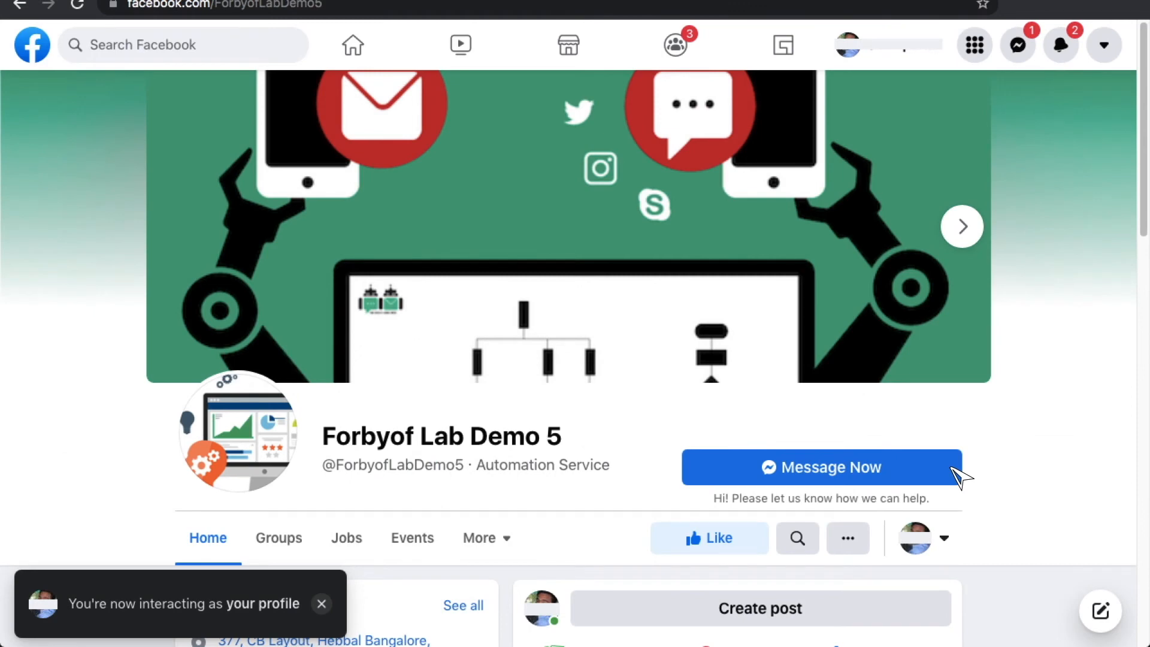
click(952, 468)
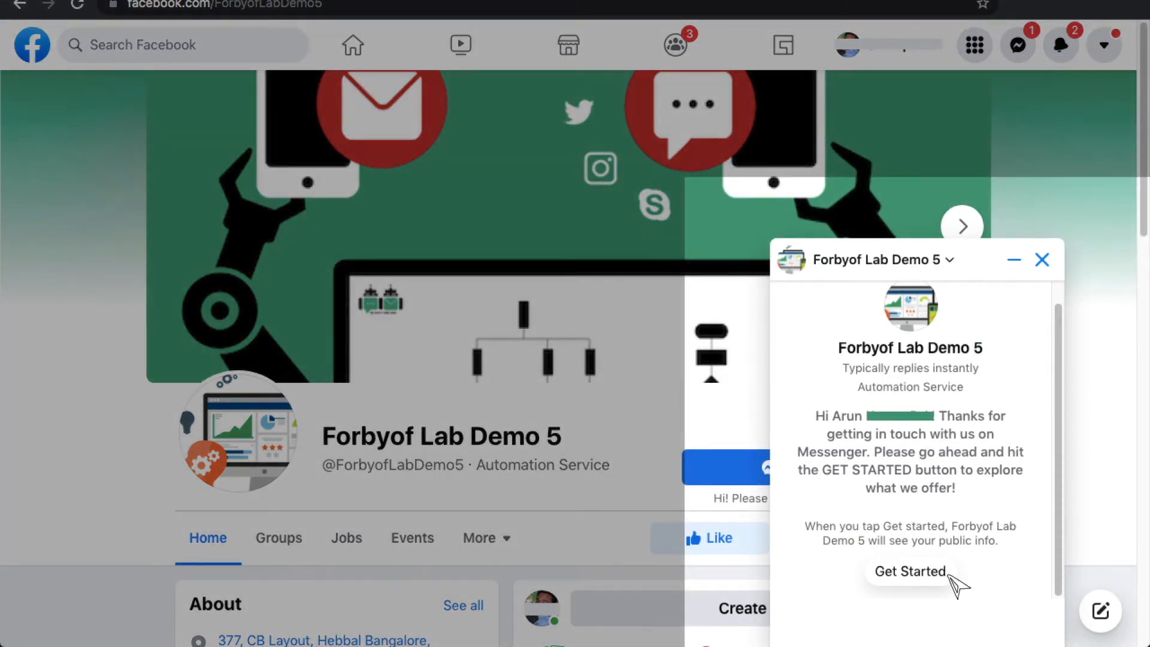
click(911, 571)
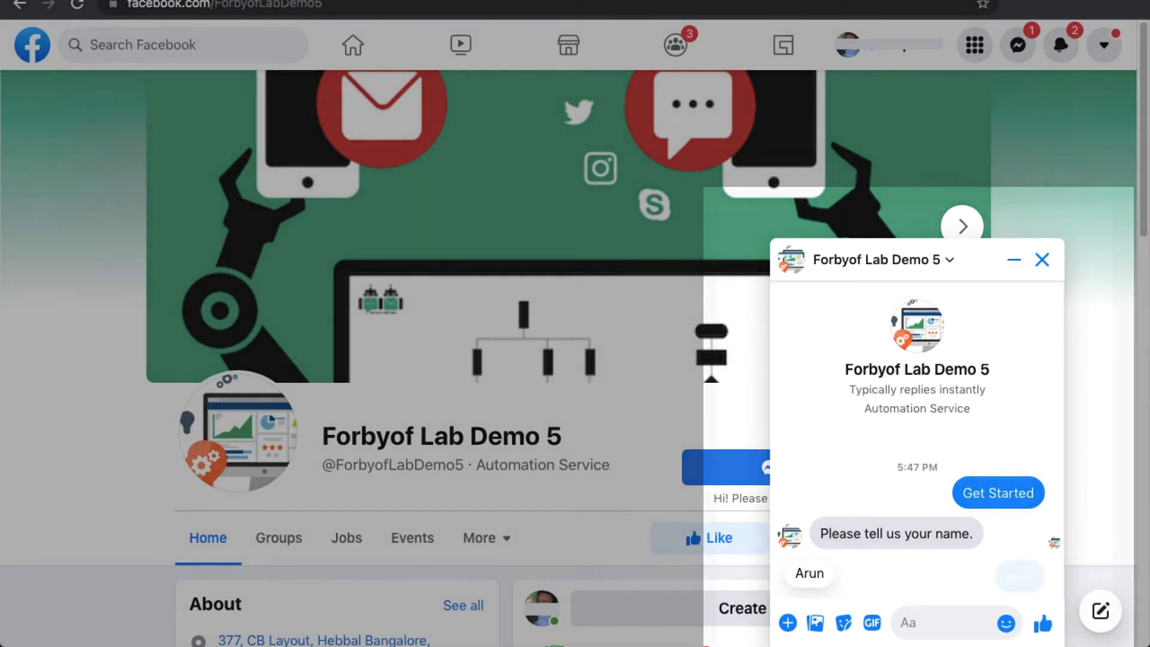
Step: Answer the bot's questions with the suggested name, +1 (United States), the suggested mobile number and the suggested e-mail address
click(809, 573)
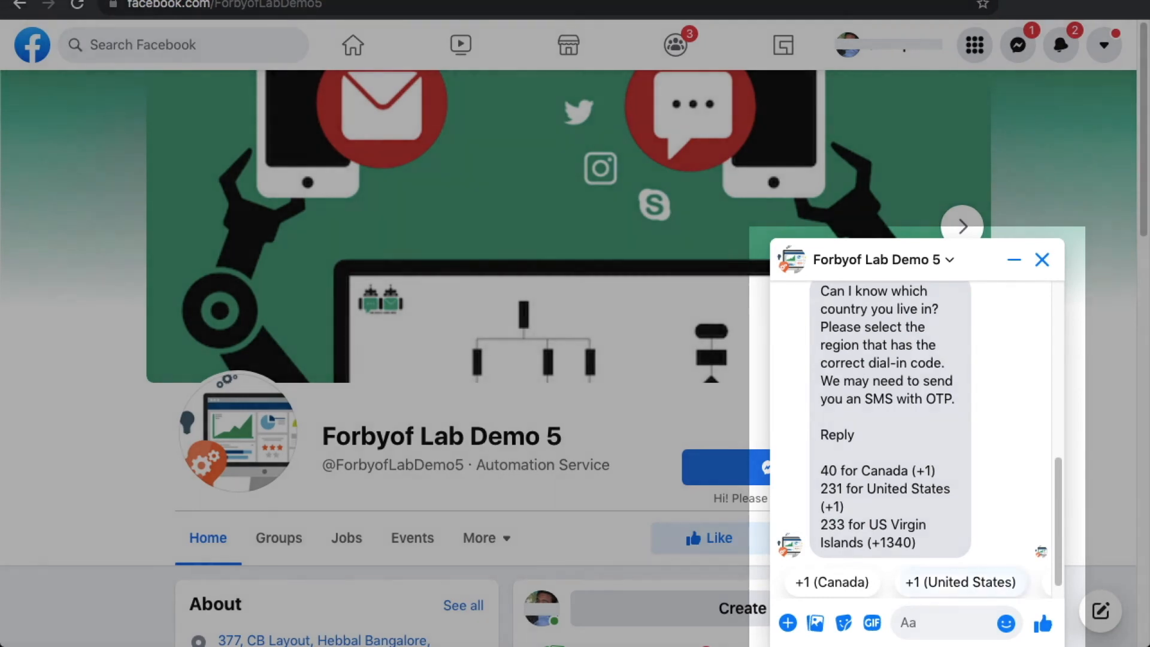
click(1019, 583)
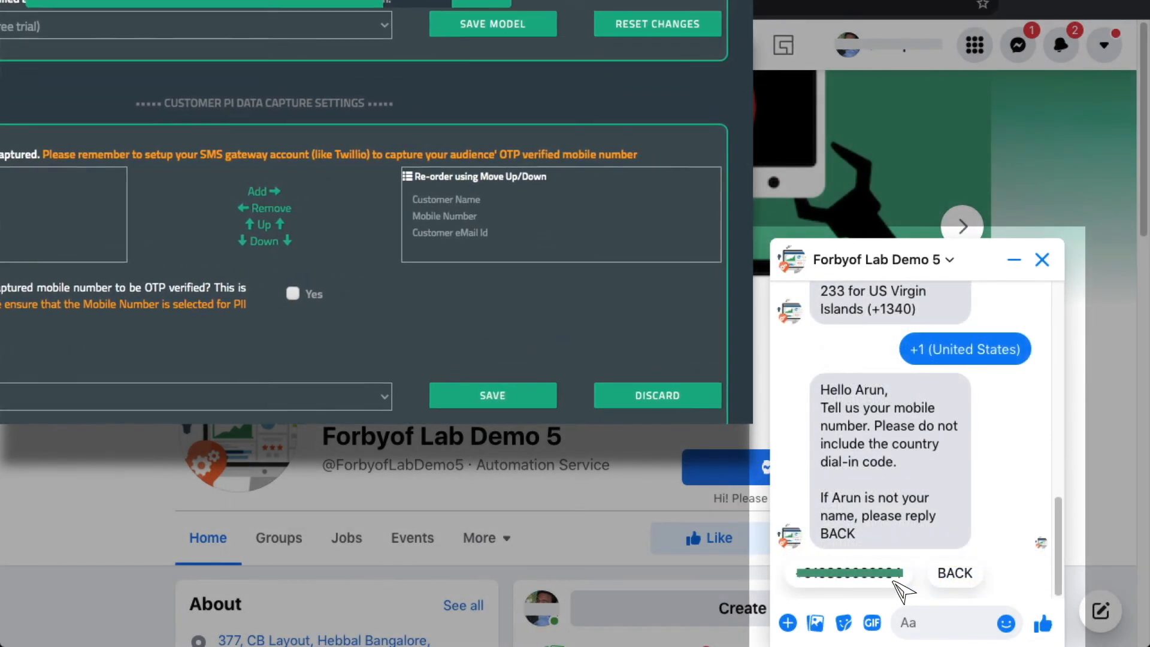
click(892, 575)
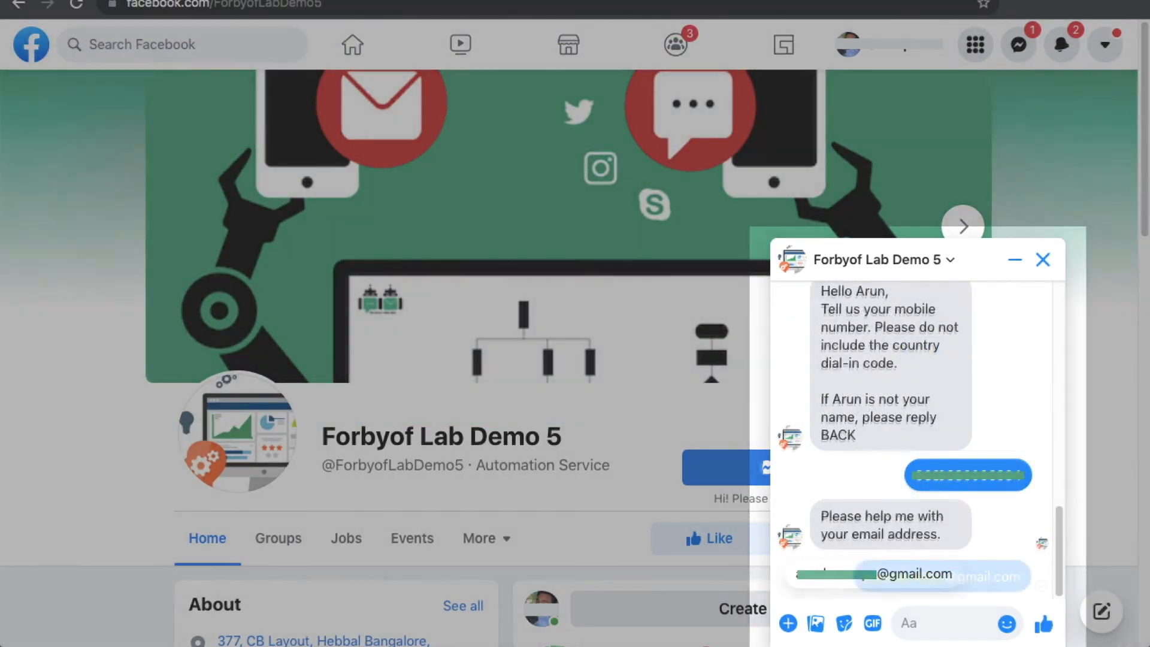
click(874, 573)
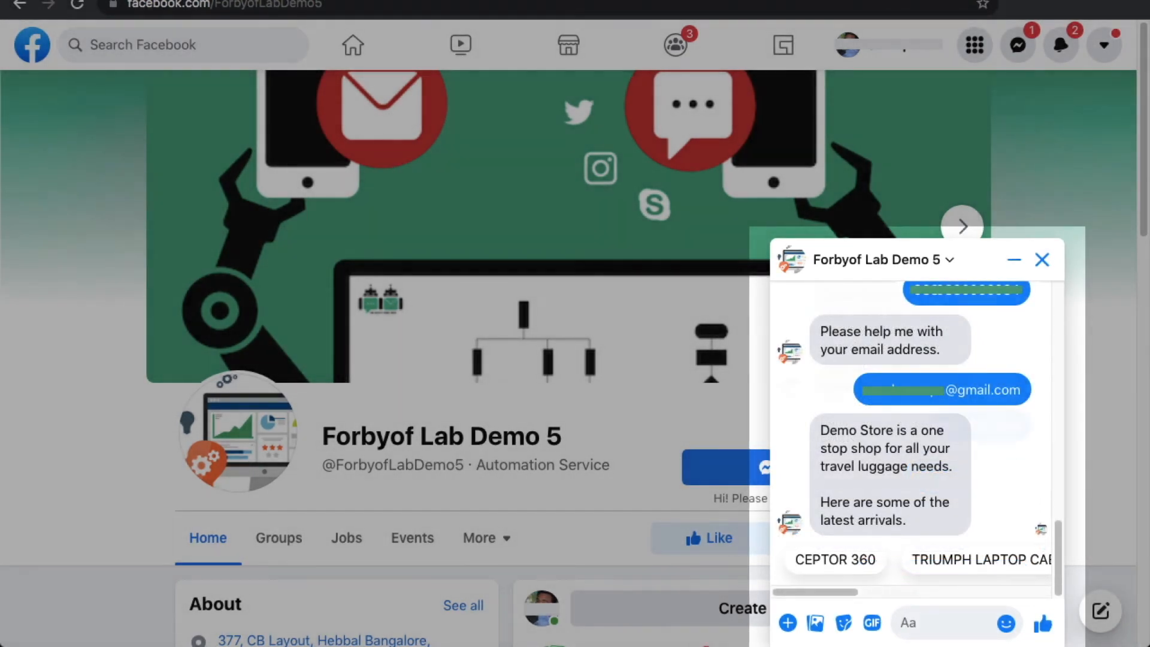
Step: Choose the CEPTOR 360 product in the chat, request its Quick Overview and look through the follow-up options
click(835, 559)
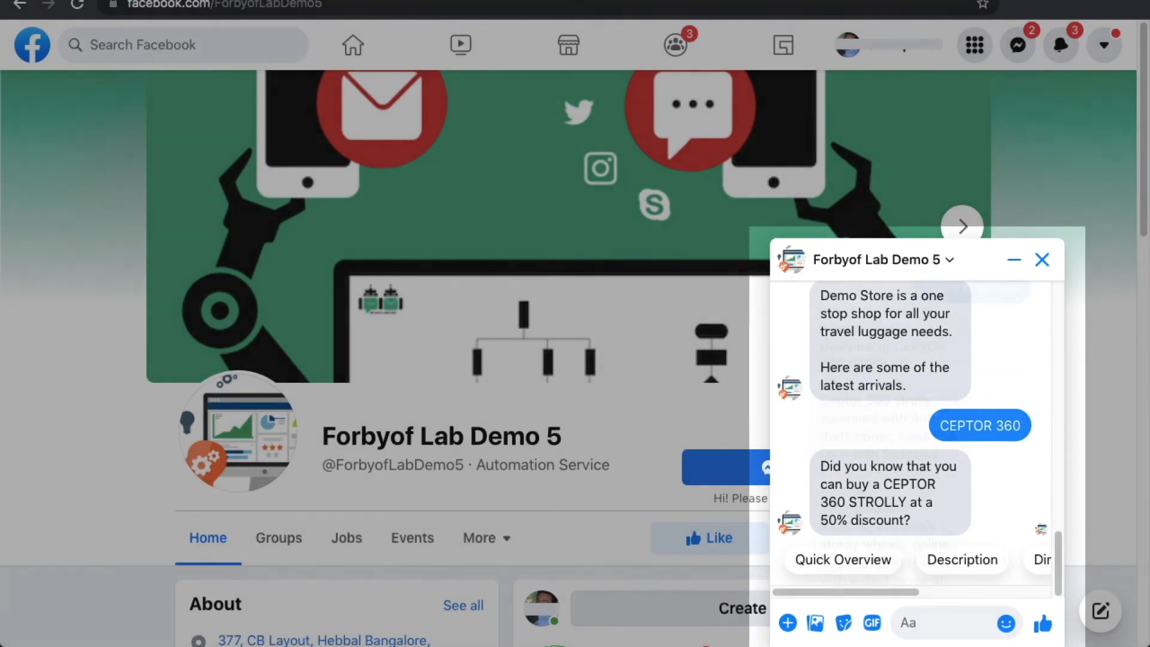
click(843, 559)
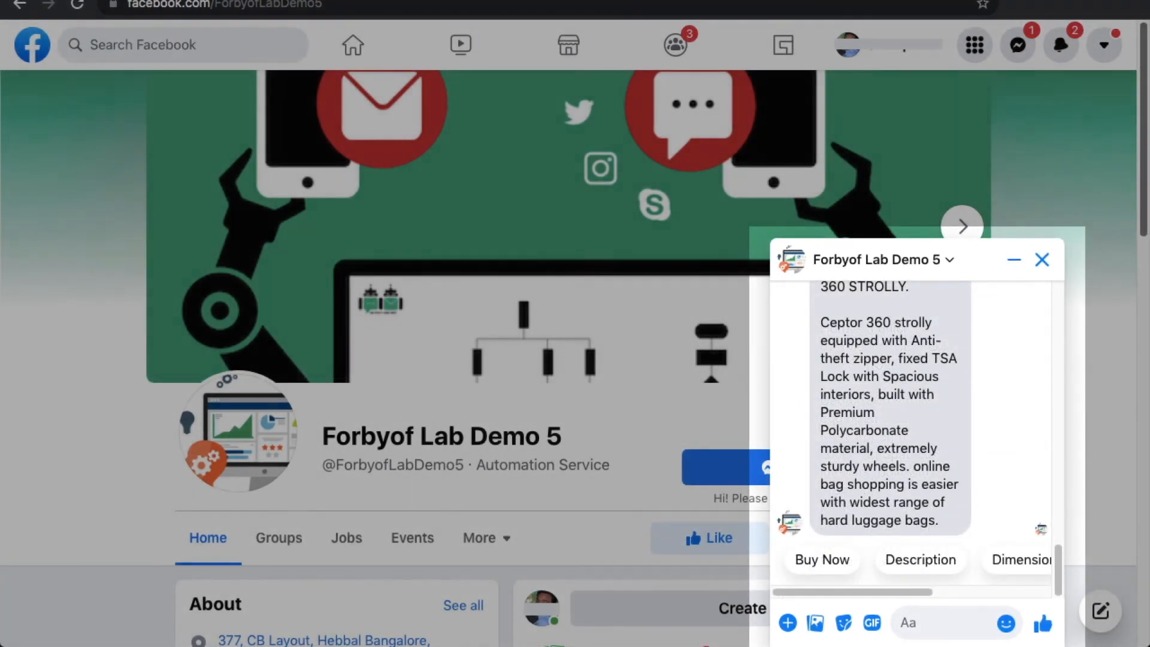
scroll(916, 559, right, 2)
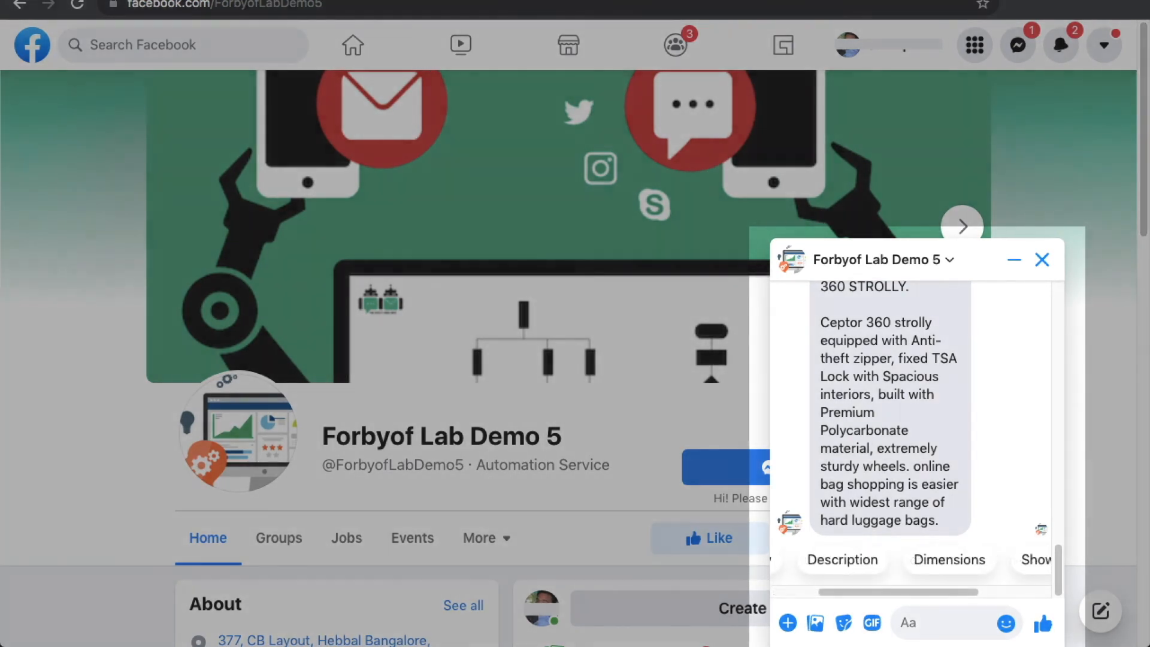
scroll(916, 560, right, 2)
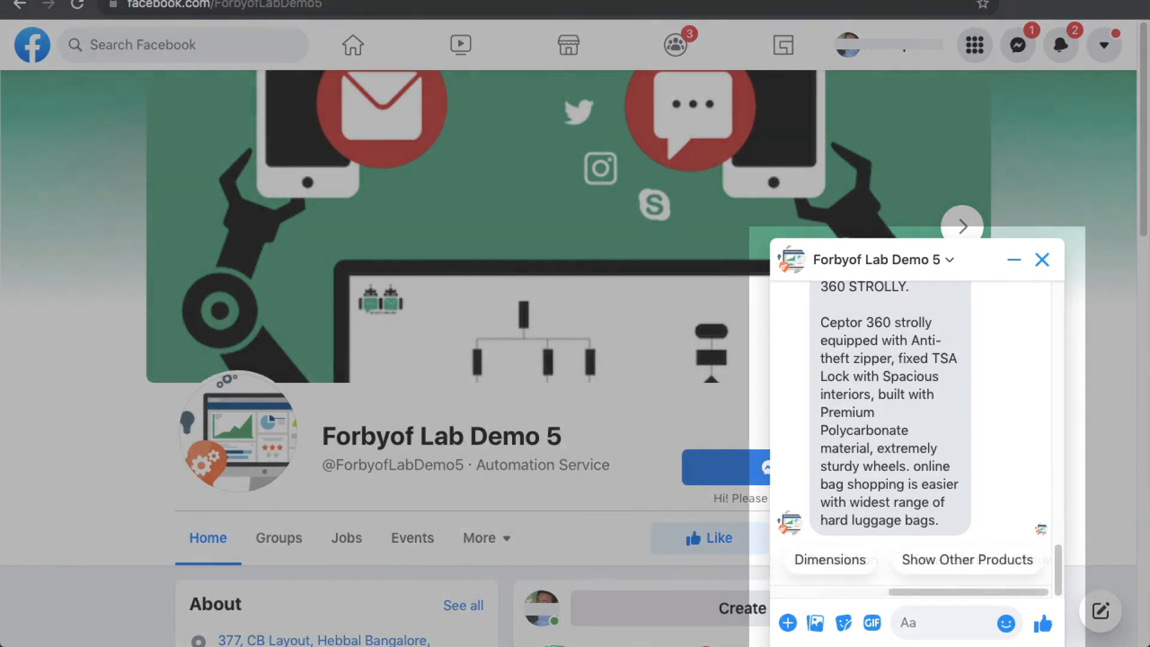